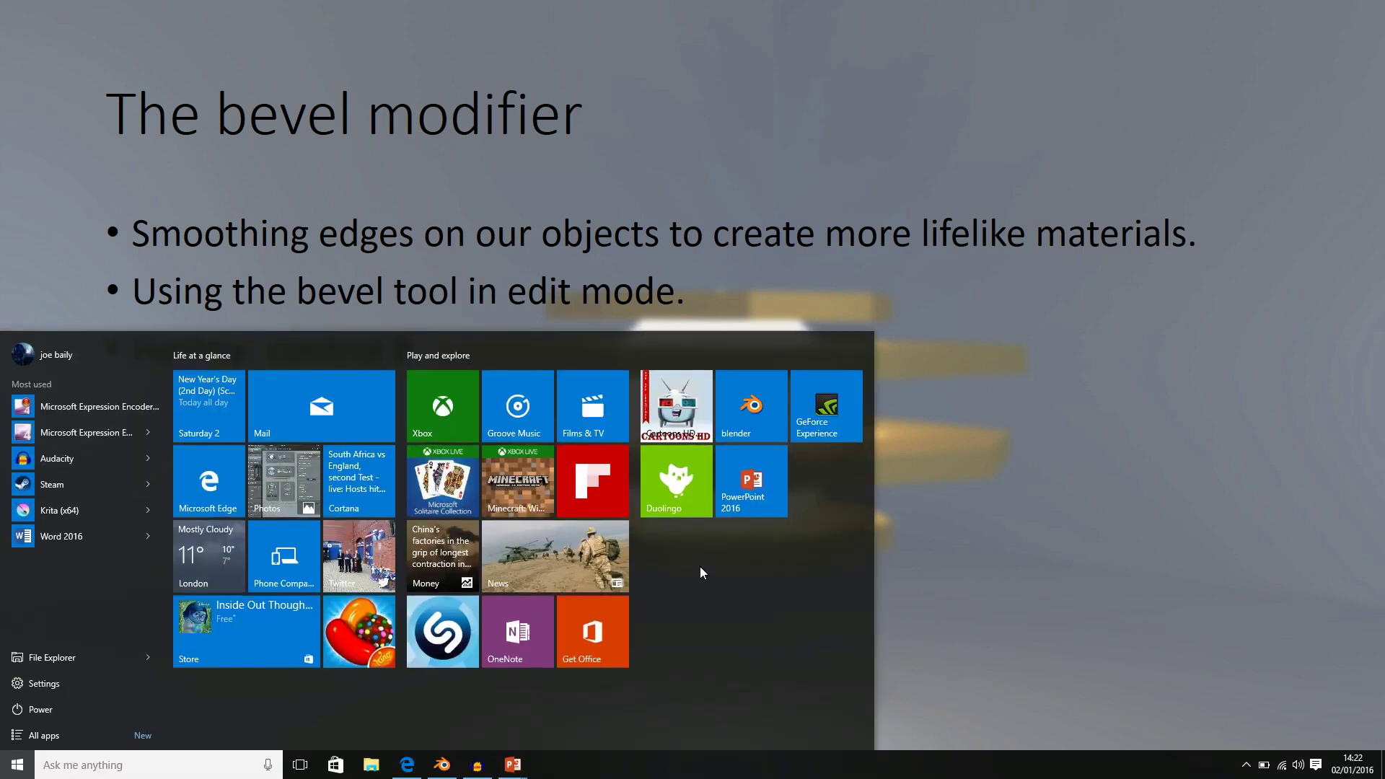
- Bring Blender forward, put the cube in Edit Mode and deselect everything
click(442, 764)
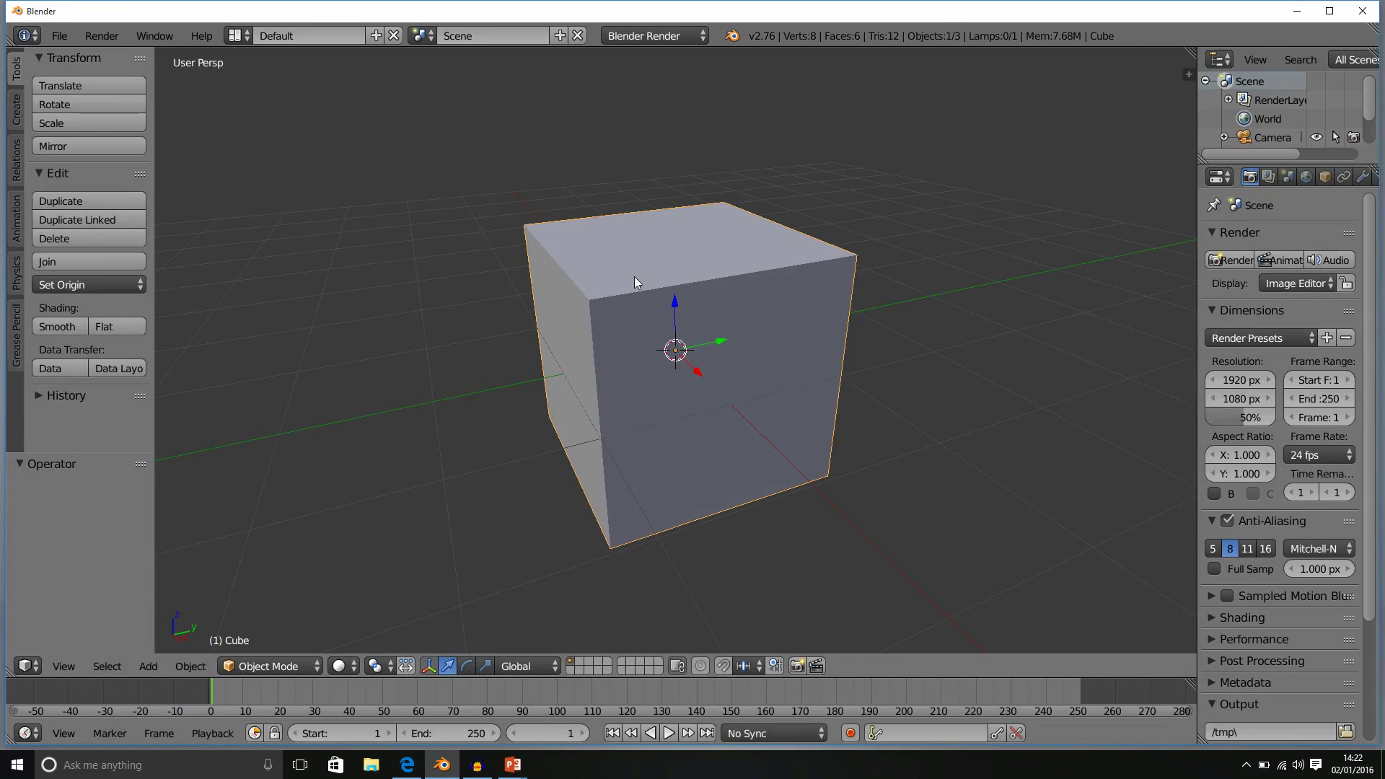
key(Tab)
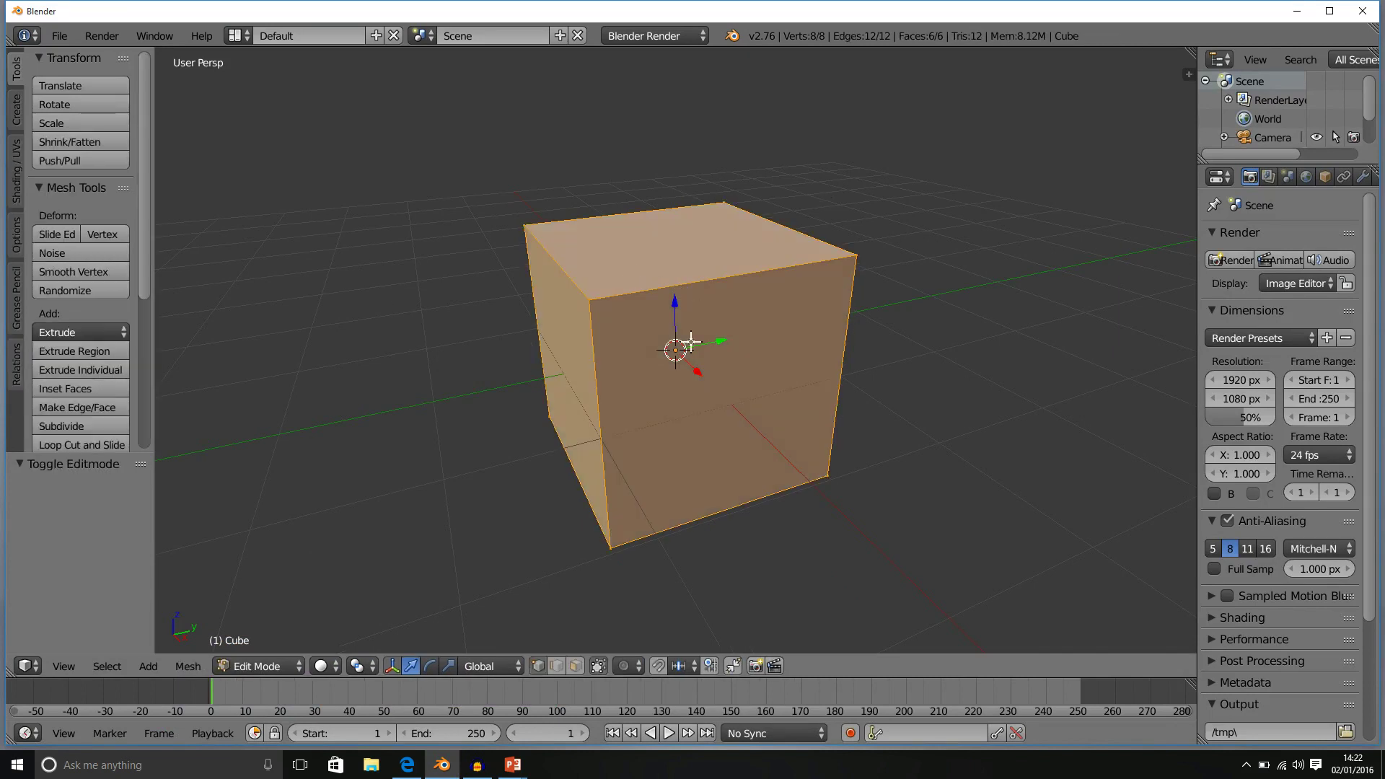
middle_drag(794, 613, 739, 393)
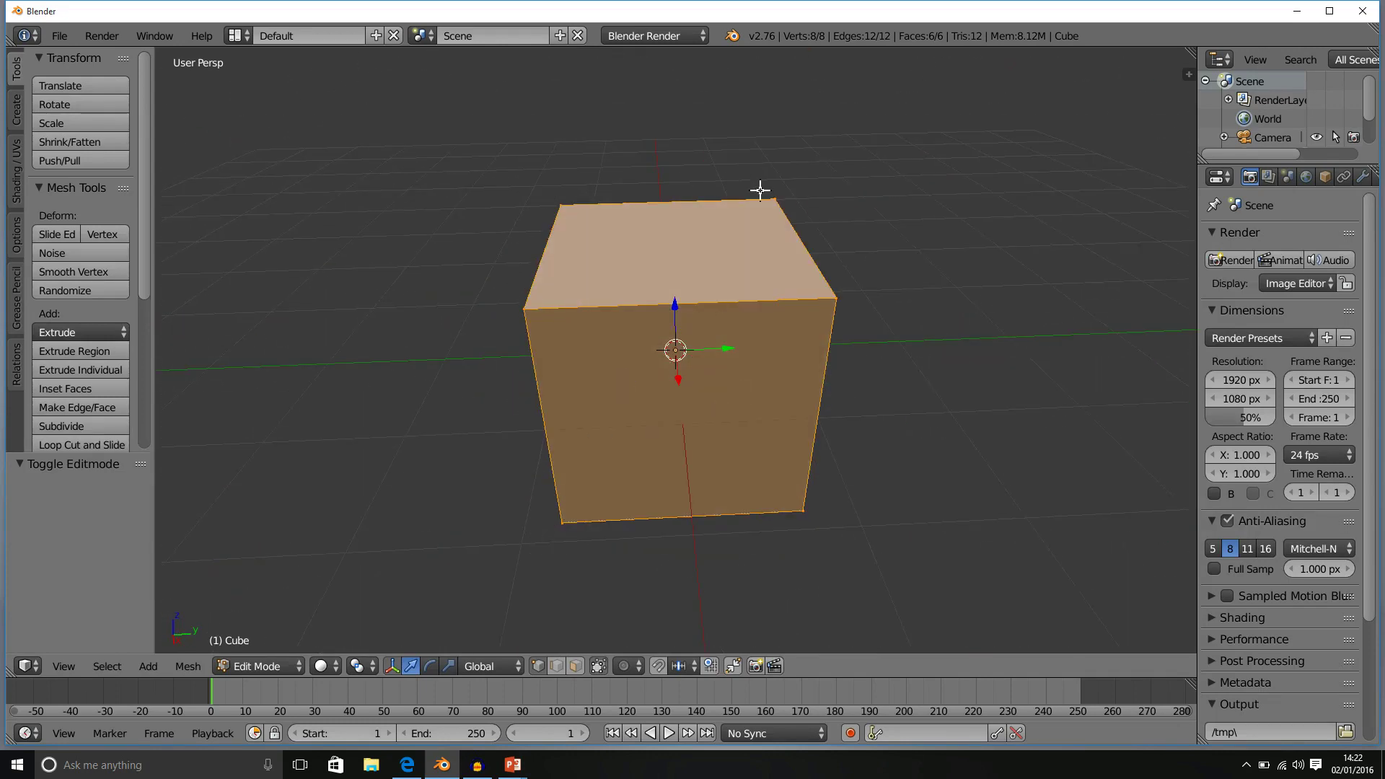
middle_drag(788, 254, 829, 260)
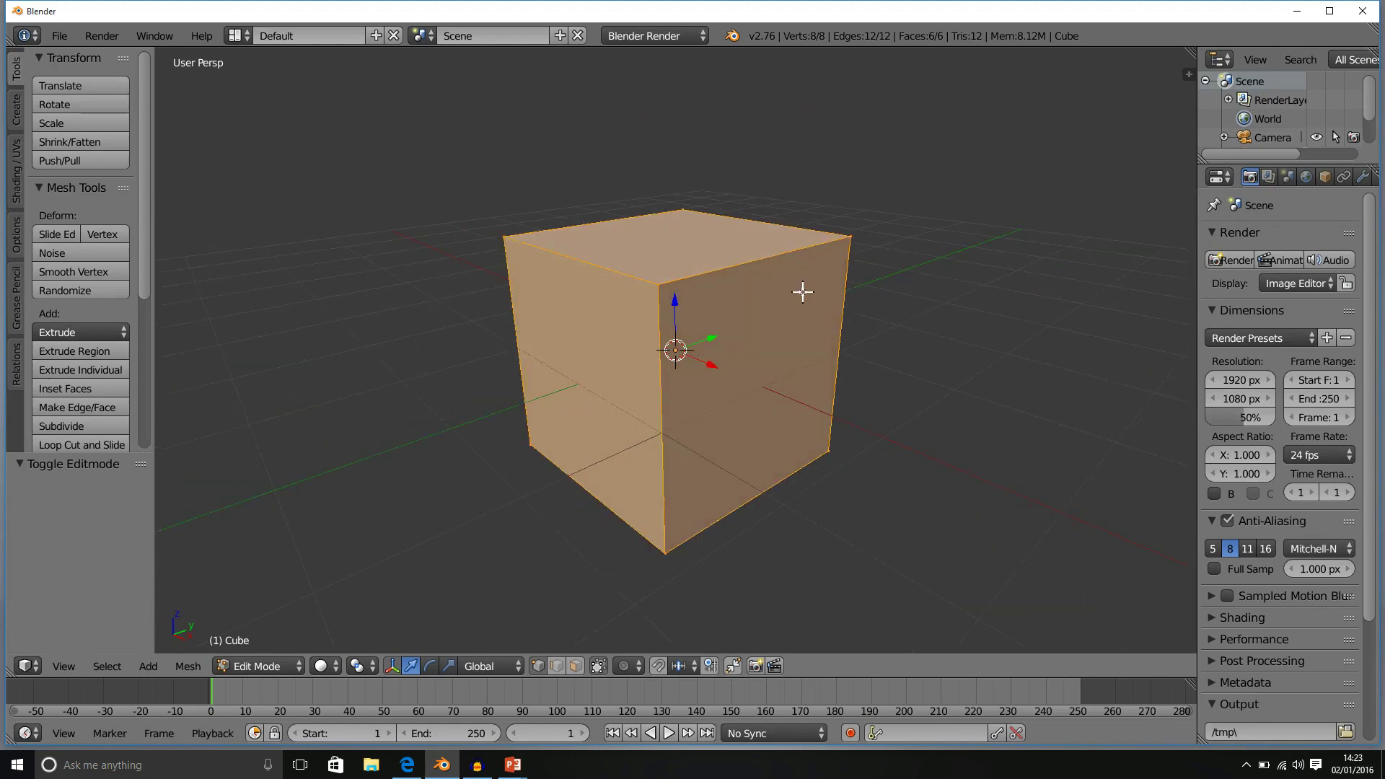
key(a)
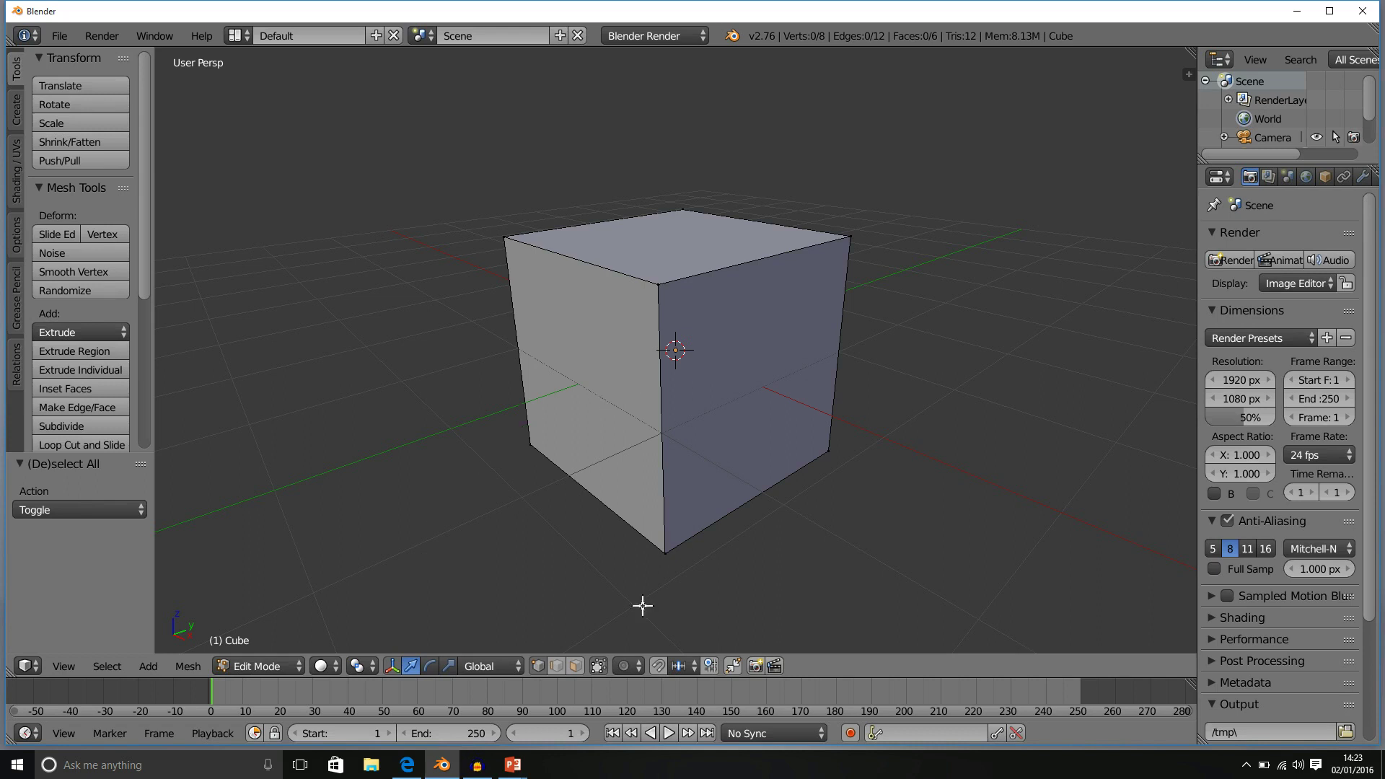
- Select the four edges bordering the cube's top face
right_click(741, 264)
right_click(618, 272)
right_click(597, 223)
shift+right_click(751, 219)
shift+right_click(745, 257)
shift+right_click(618, 274)
mouse_move(606, 300)
middle_down()
mouse_move(575, 300)
mouse_move(685, 375)
mouse_move(801, 286)
mouse_move(656, 263)
mouse_move(607, 291)
middle_up()
middle_drag(635, 382, 641, 378)
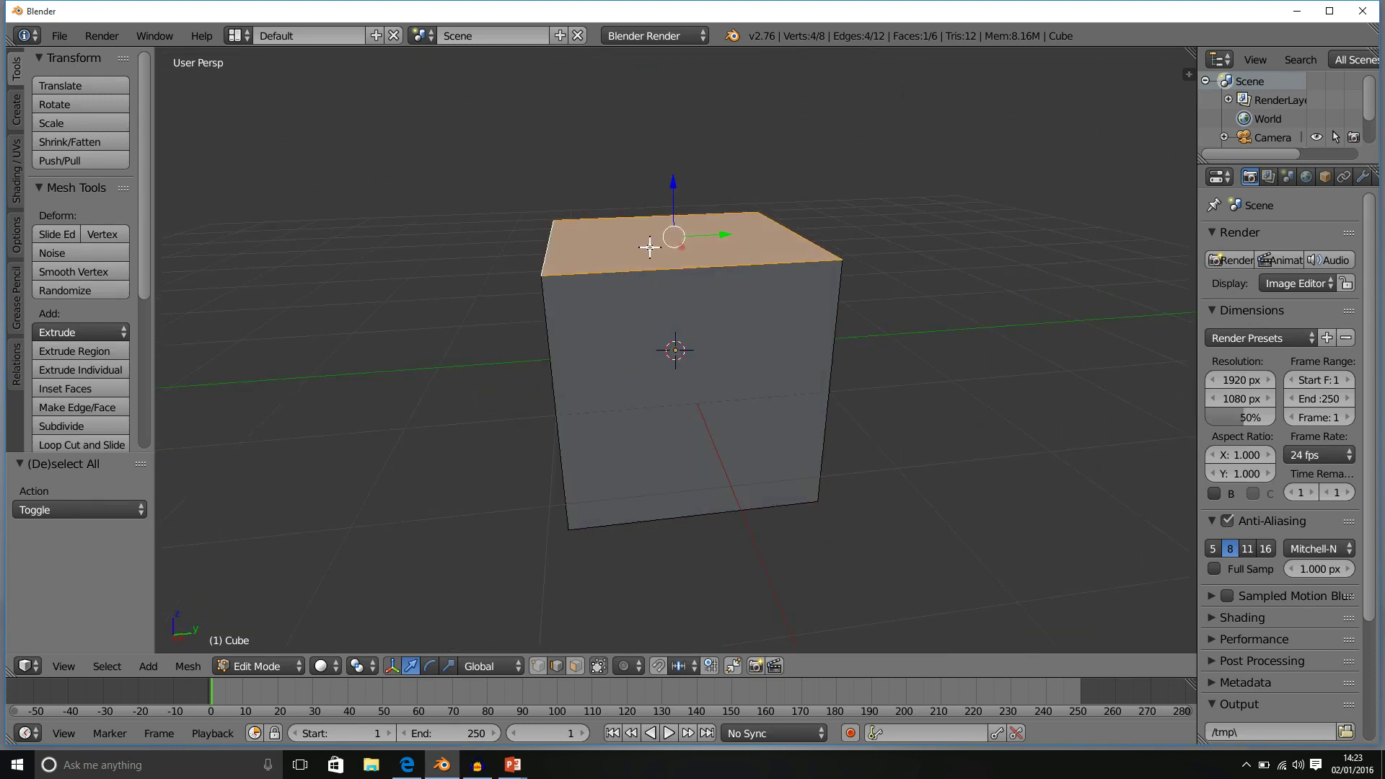
middle_drag(755, 363, 810, 327)
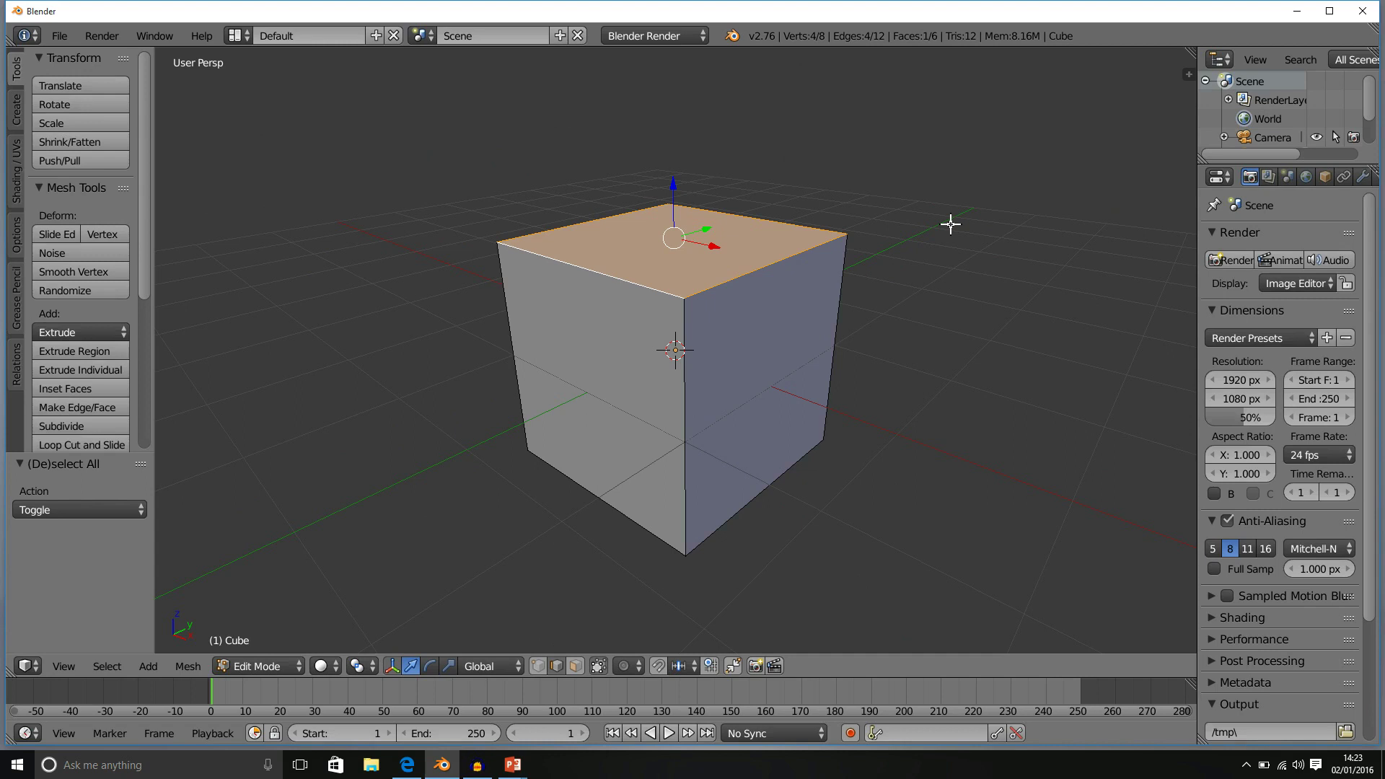
- Bevel the four top edges with Ctrl+B to amount 0.801, 4 segments, profile 0.500
key(ctrl+b)
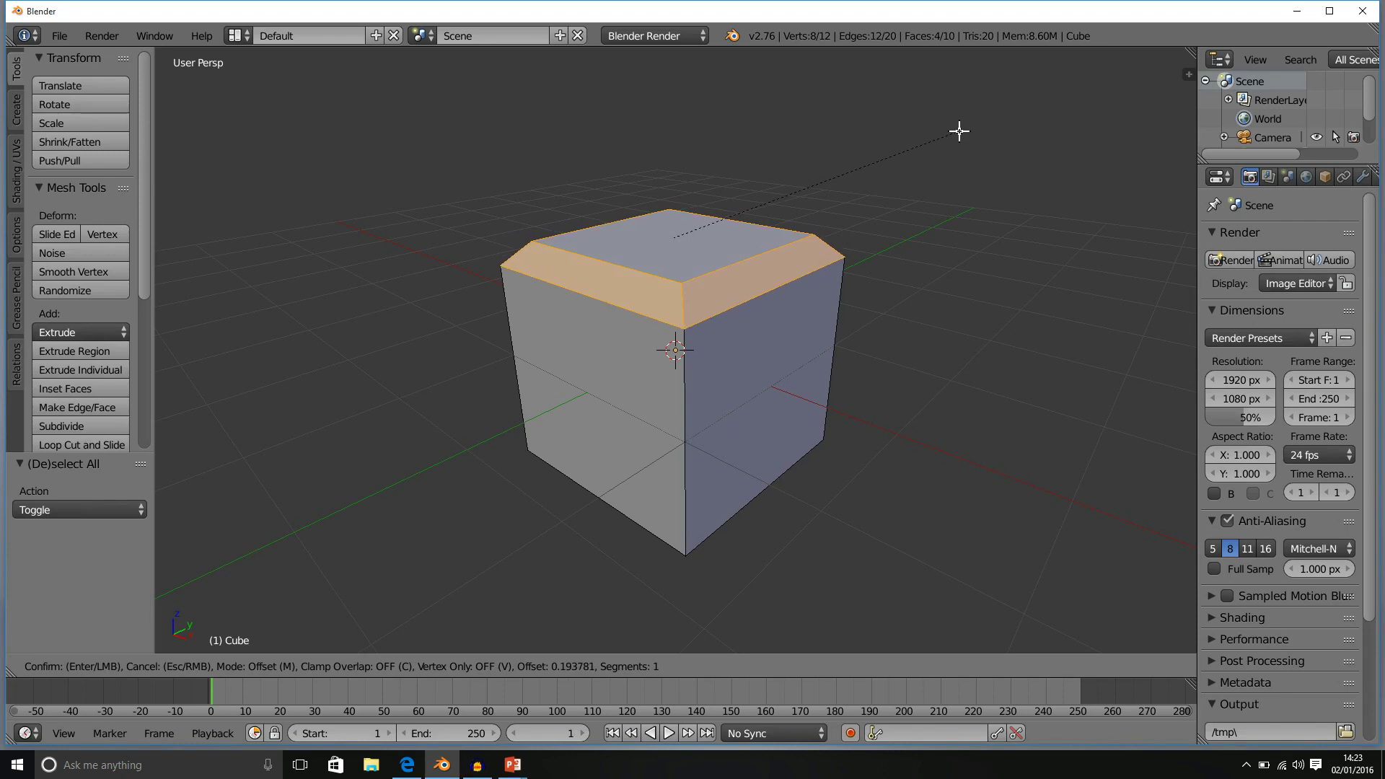
scroll(959, 131, up, 1)
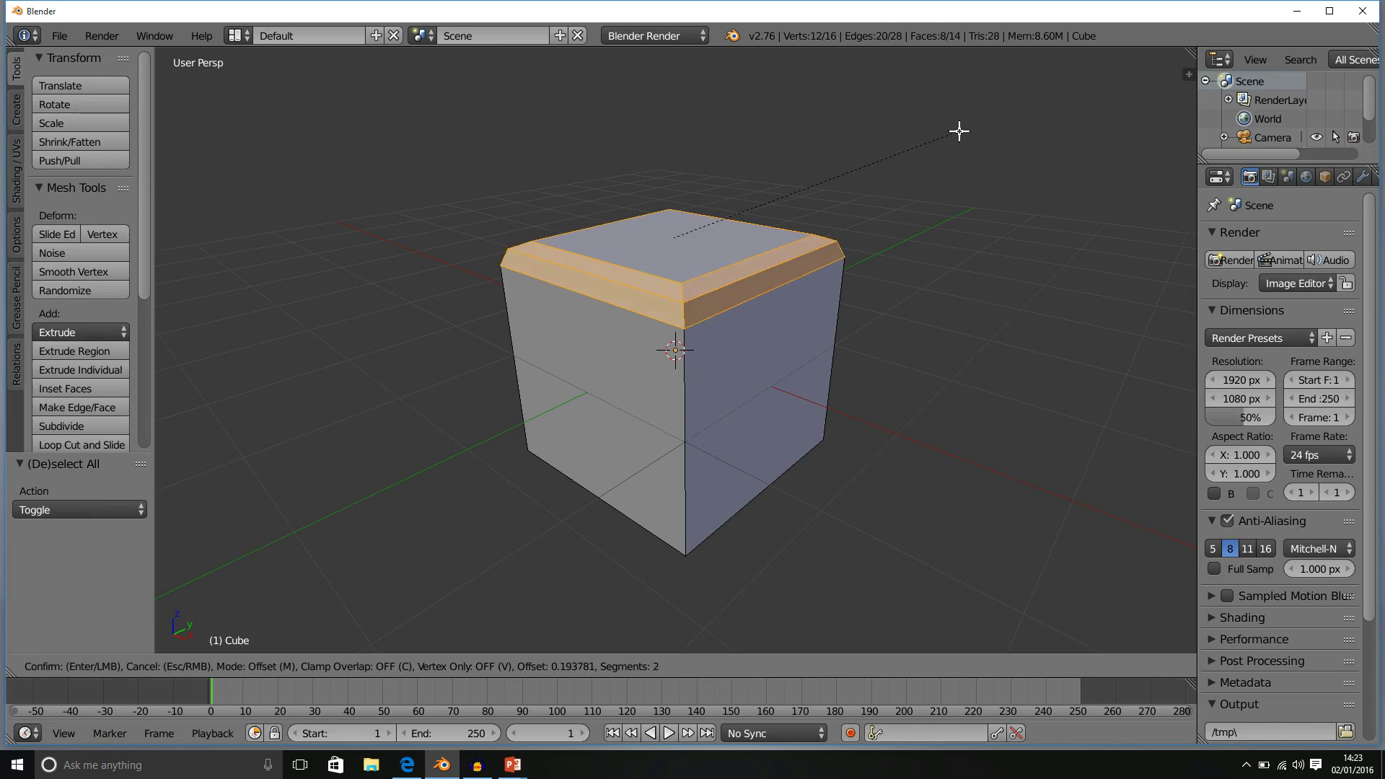
scroll(959, 131, up, 1)
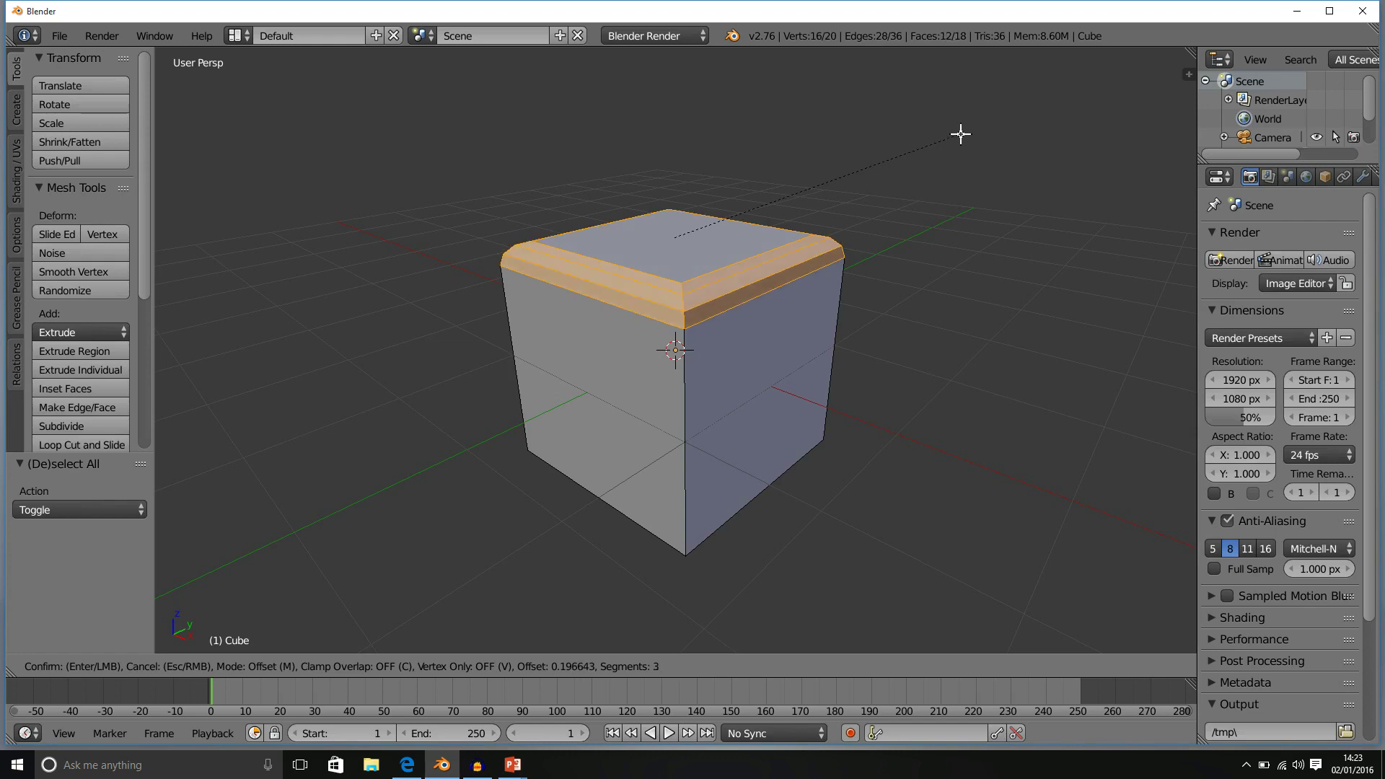
scroll(981, 133, up, 1)
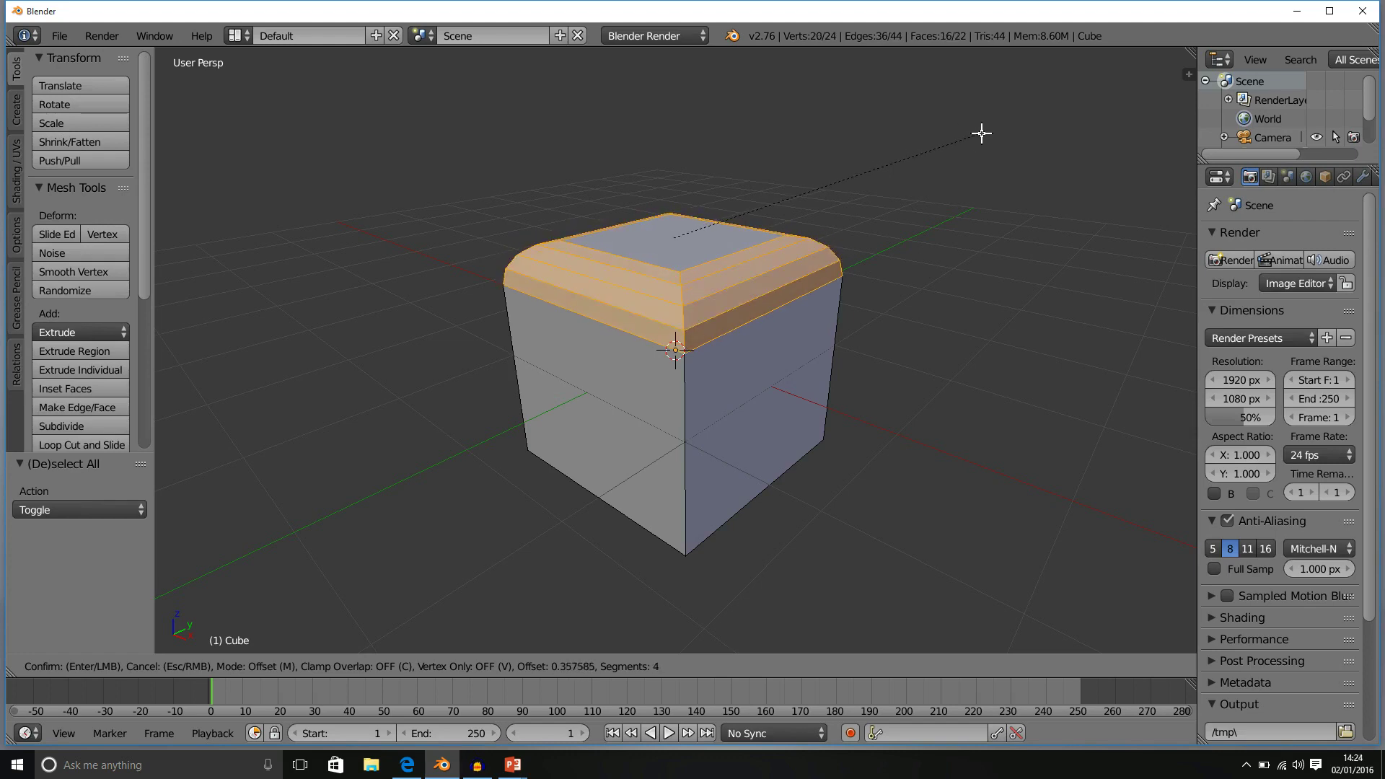
scroll(981, 134, up, 4)
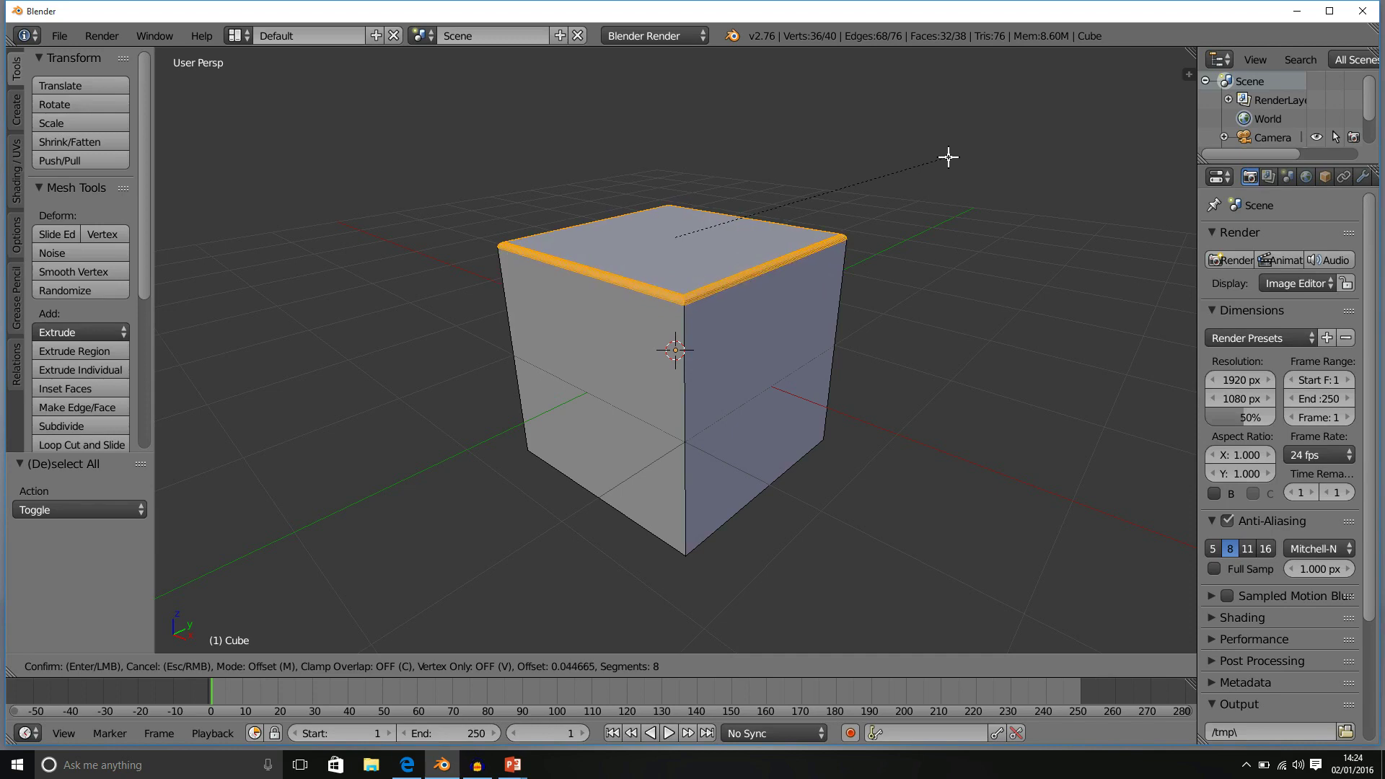
scroll(949, 155, up, 6)
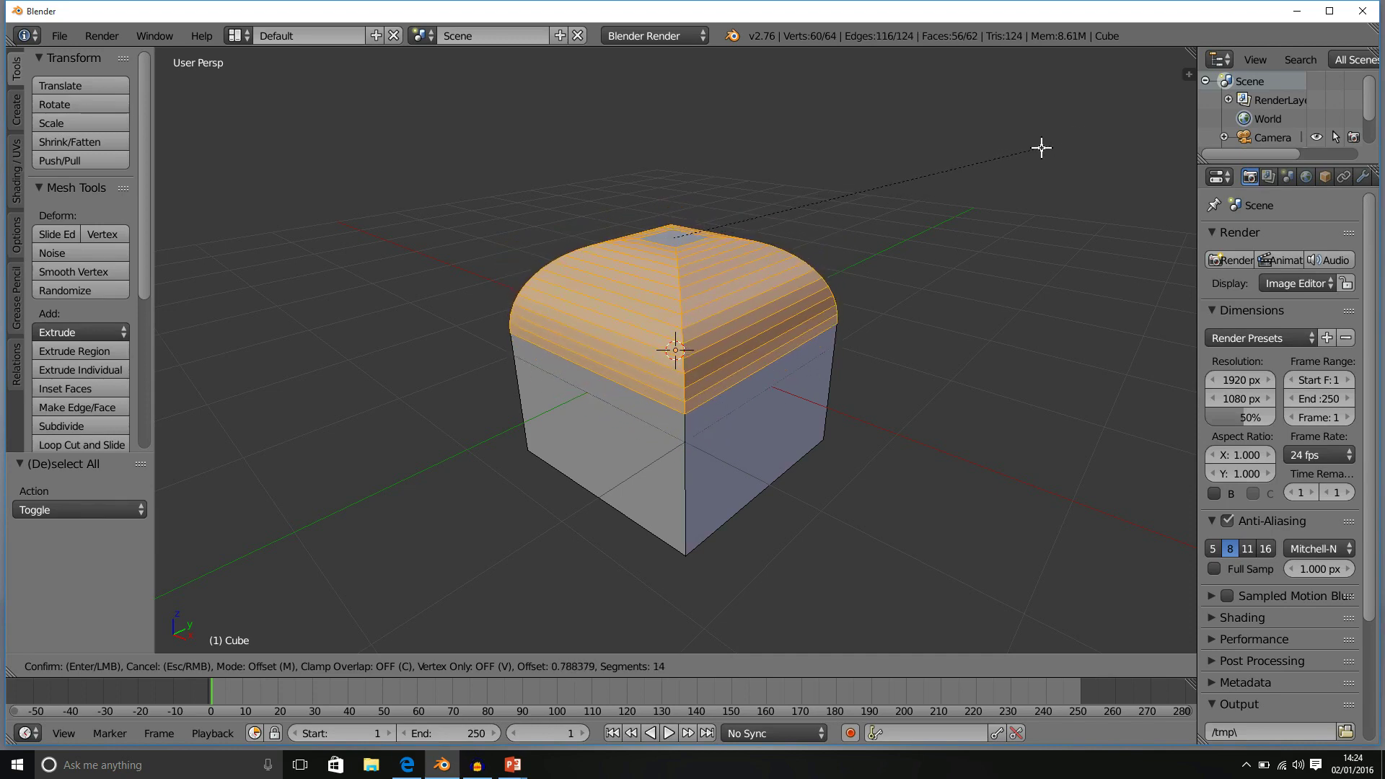
scroll(1046, 146, up, 3)
scroll(1046, 146, down, 16)
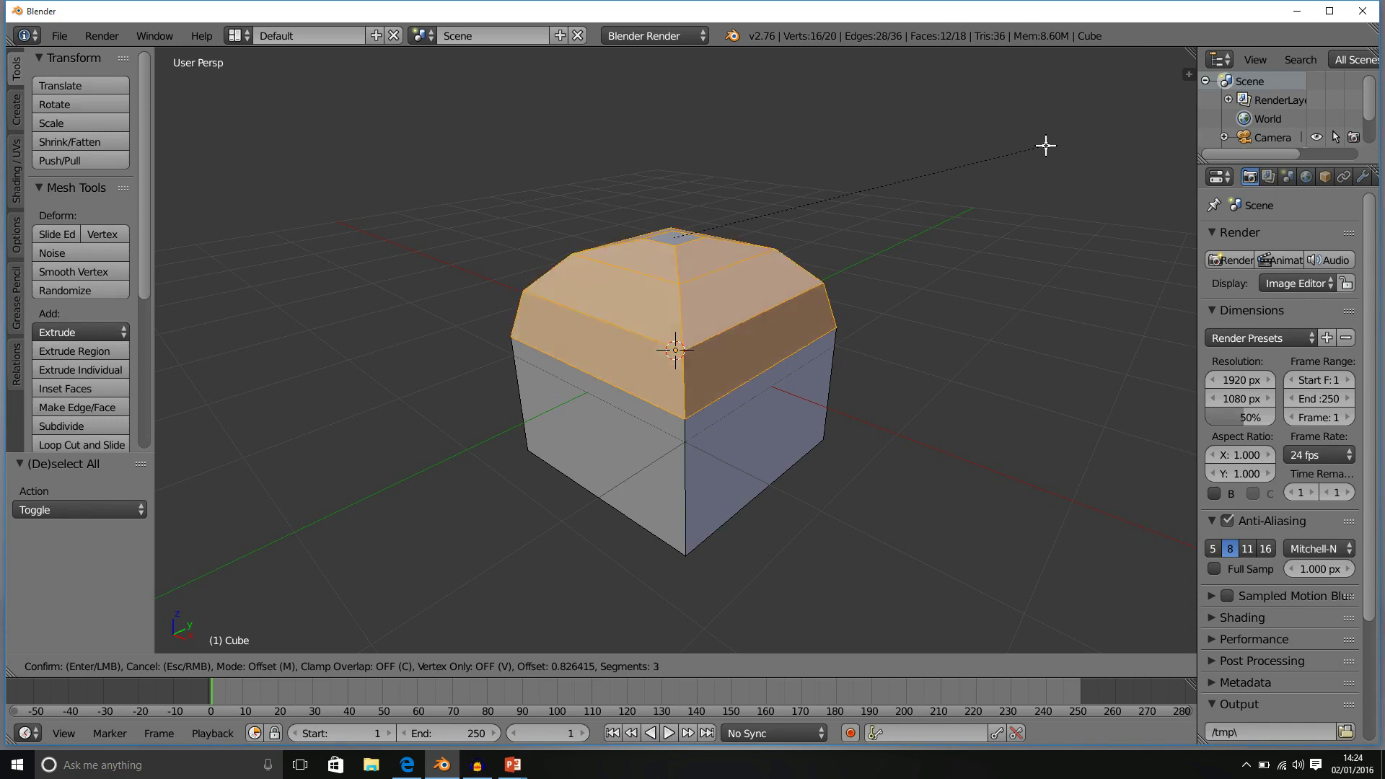
scroll(1046, 145, up, 3)
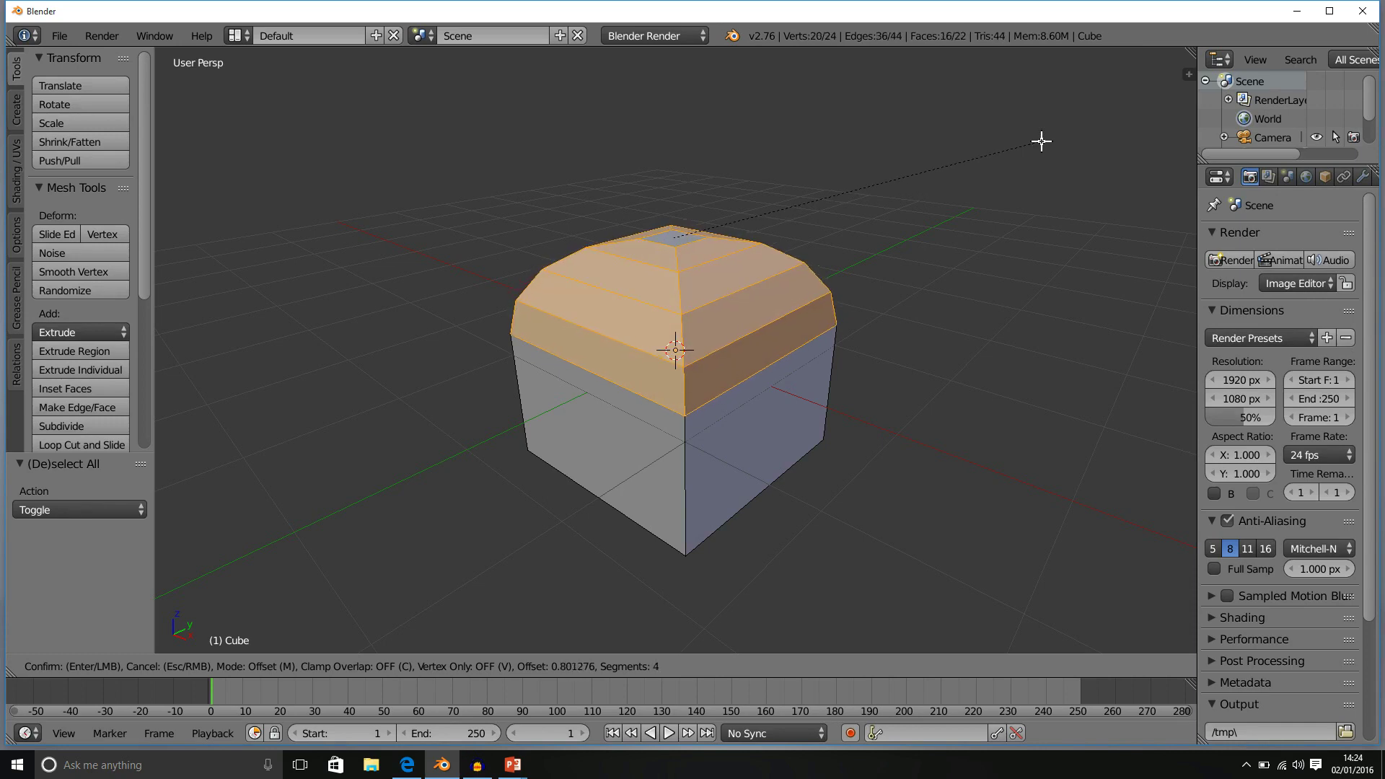
click(1041, 141)
middle_drag(943, 361, 998, 356)
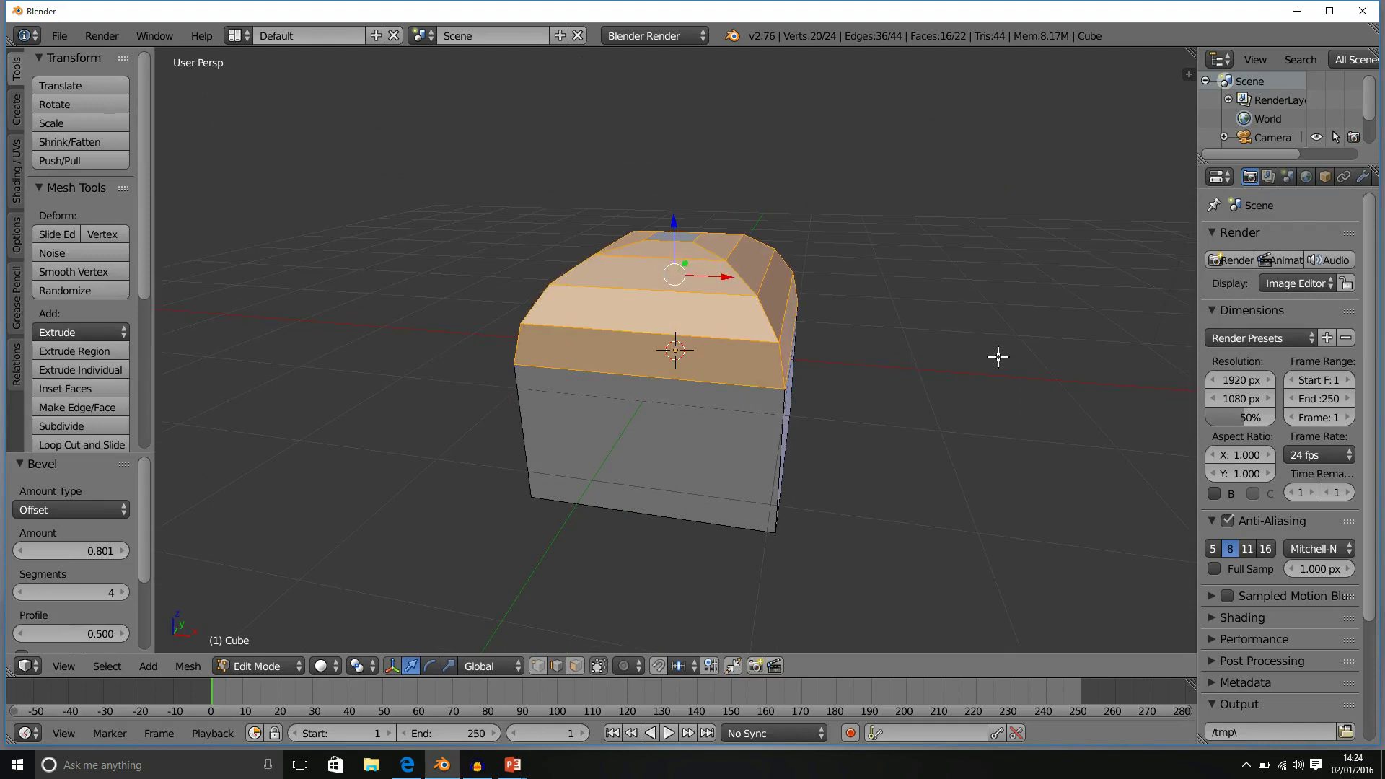
- Undo the top-edge bevel and add a Bevel modifier (Width 0.1000, 1 segment) to the cube
key(ctrl+z)
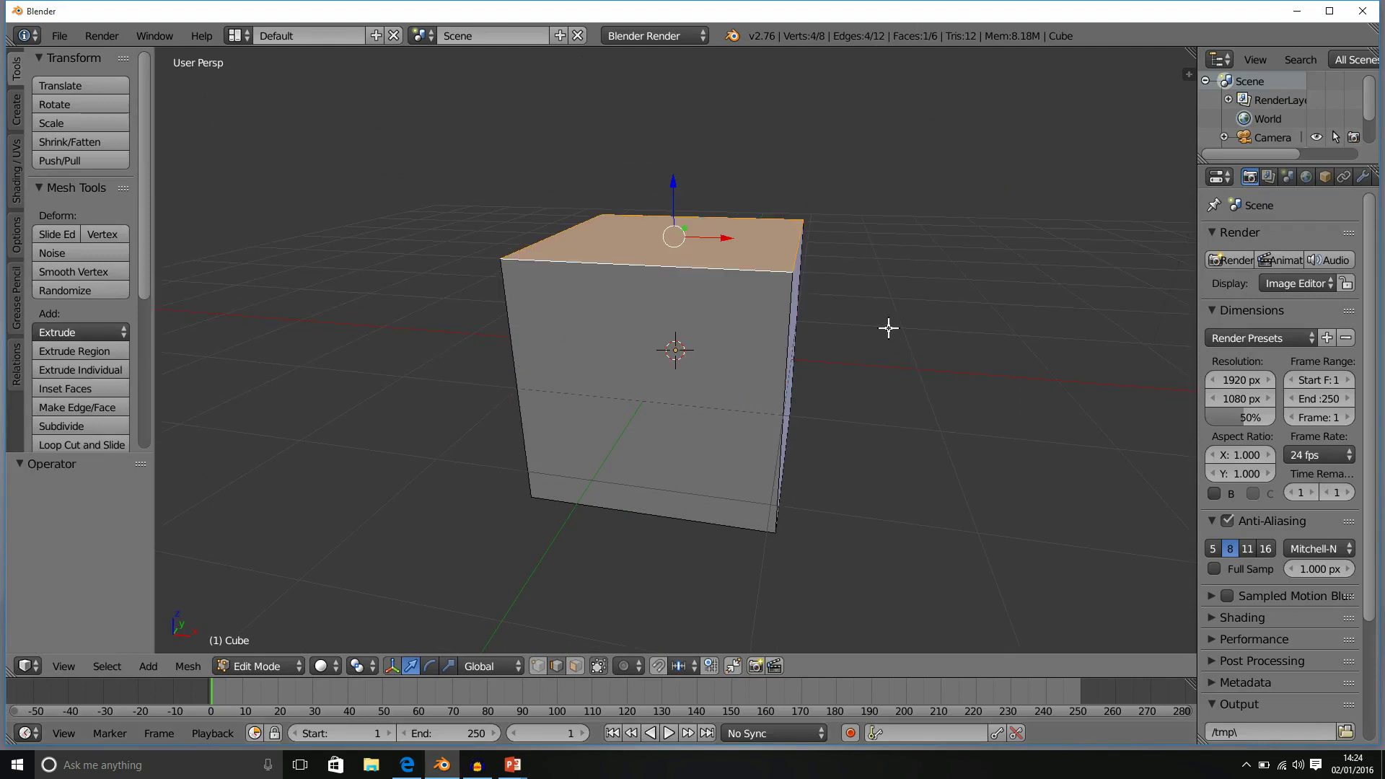
drag(1199, 208, 1150, 208)
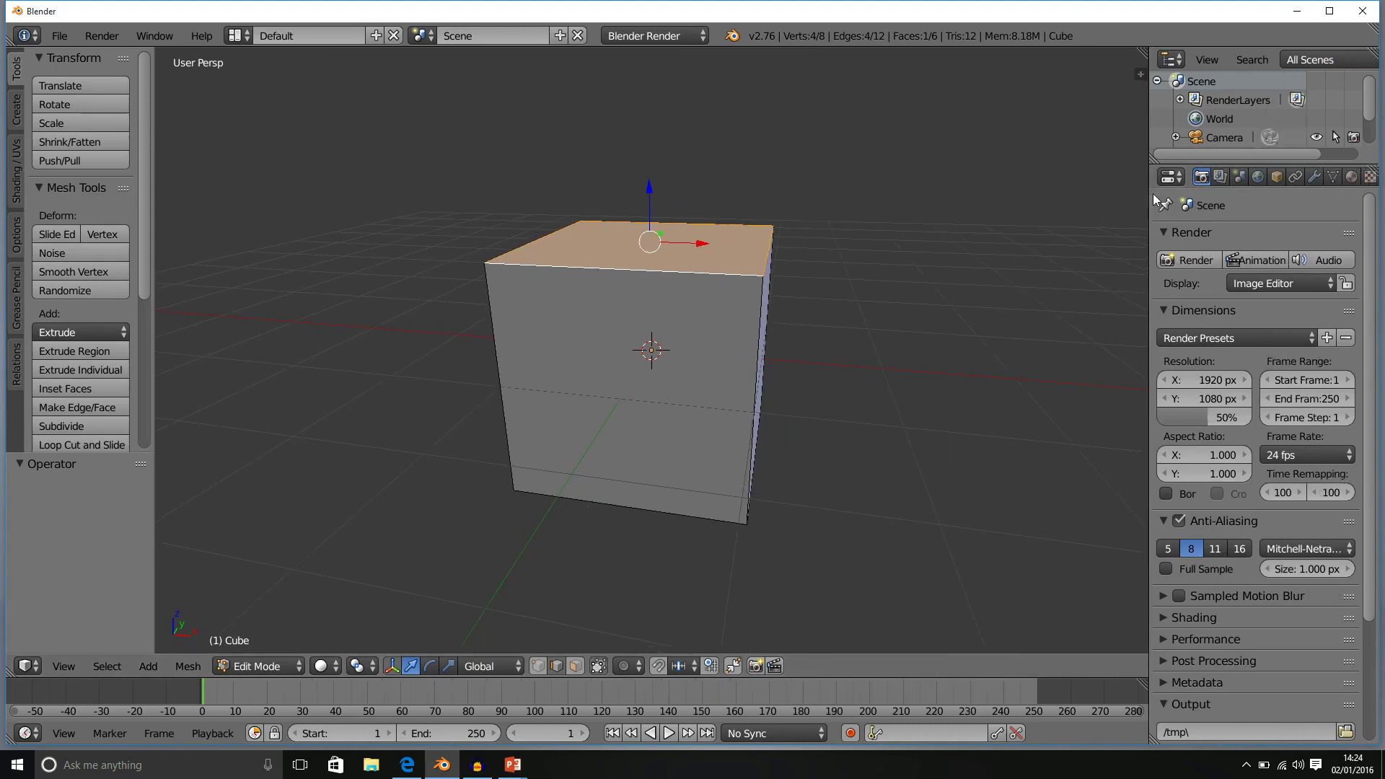
click(1313, 178)
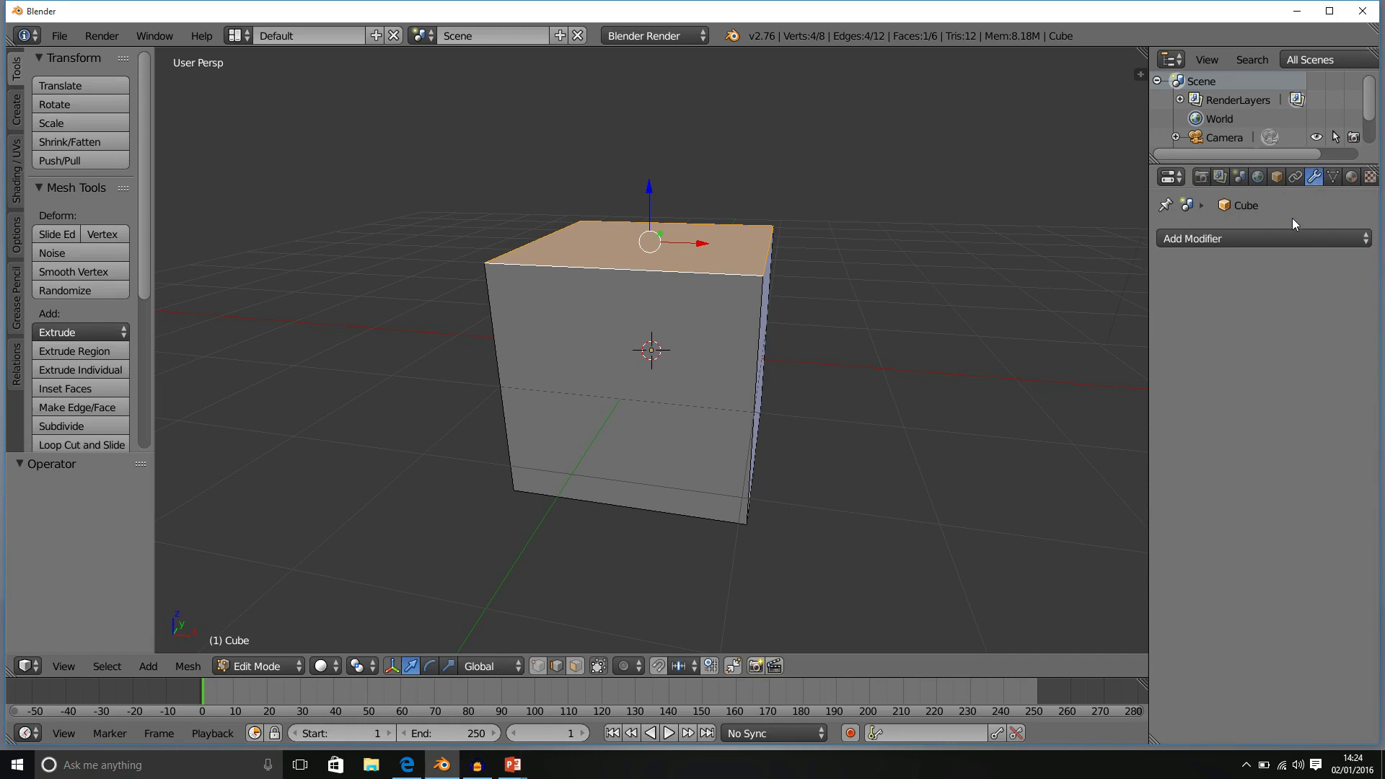
click(1270, 237)
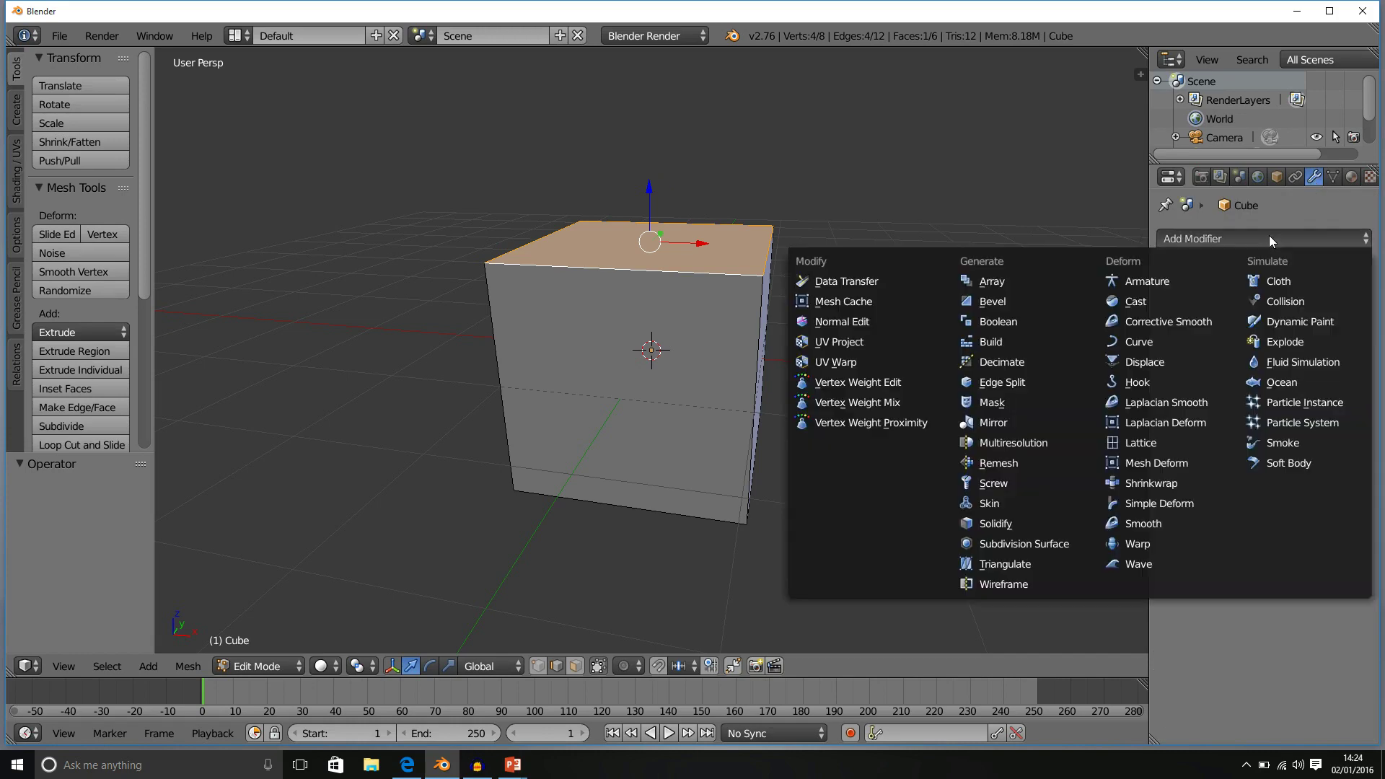
click(1018, 298)
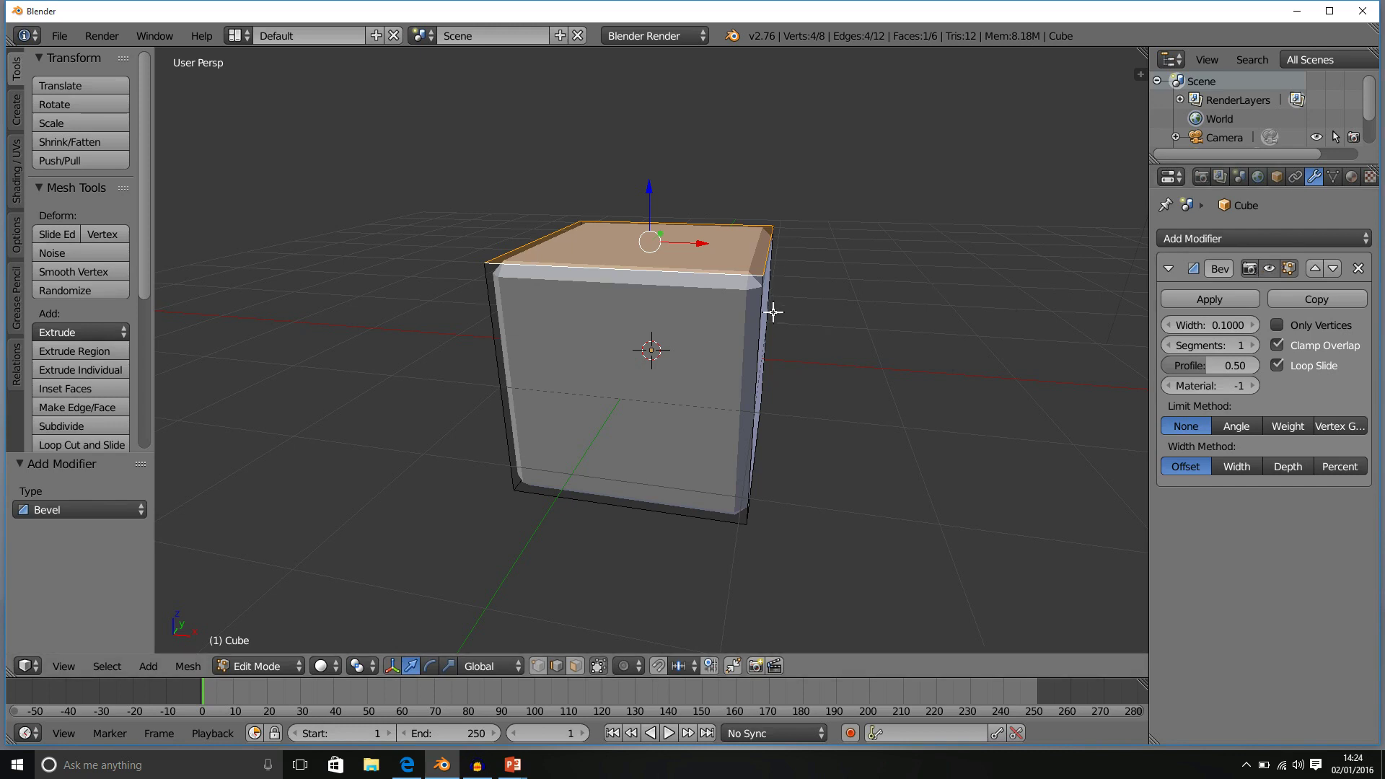
- Deselect all and reduce the Bevel modifier's Width to 0.0530
middle_drag(773, 308, 628, 282)
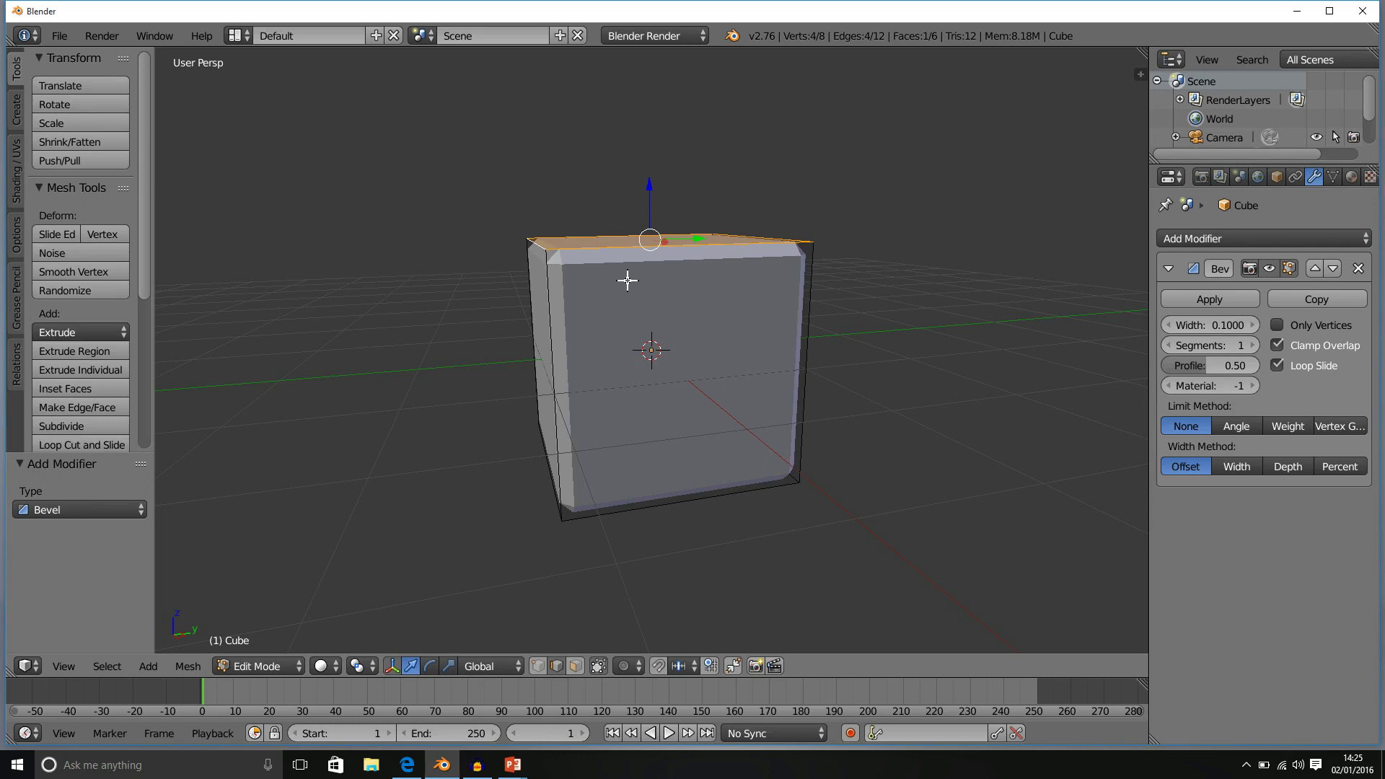
key(a)
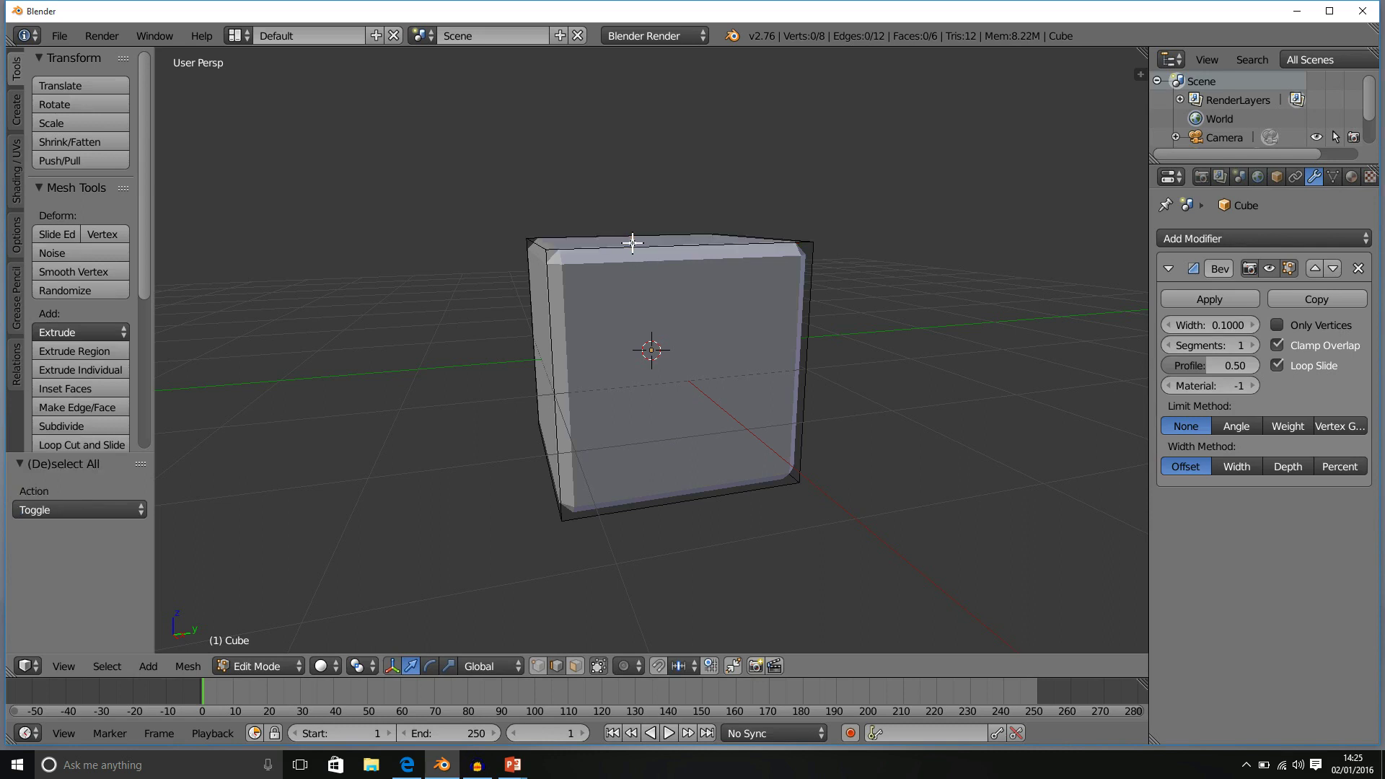
middle_drag(617, 252, 856, 285)
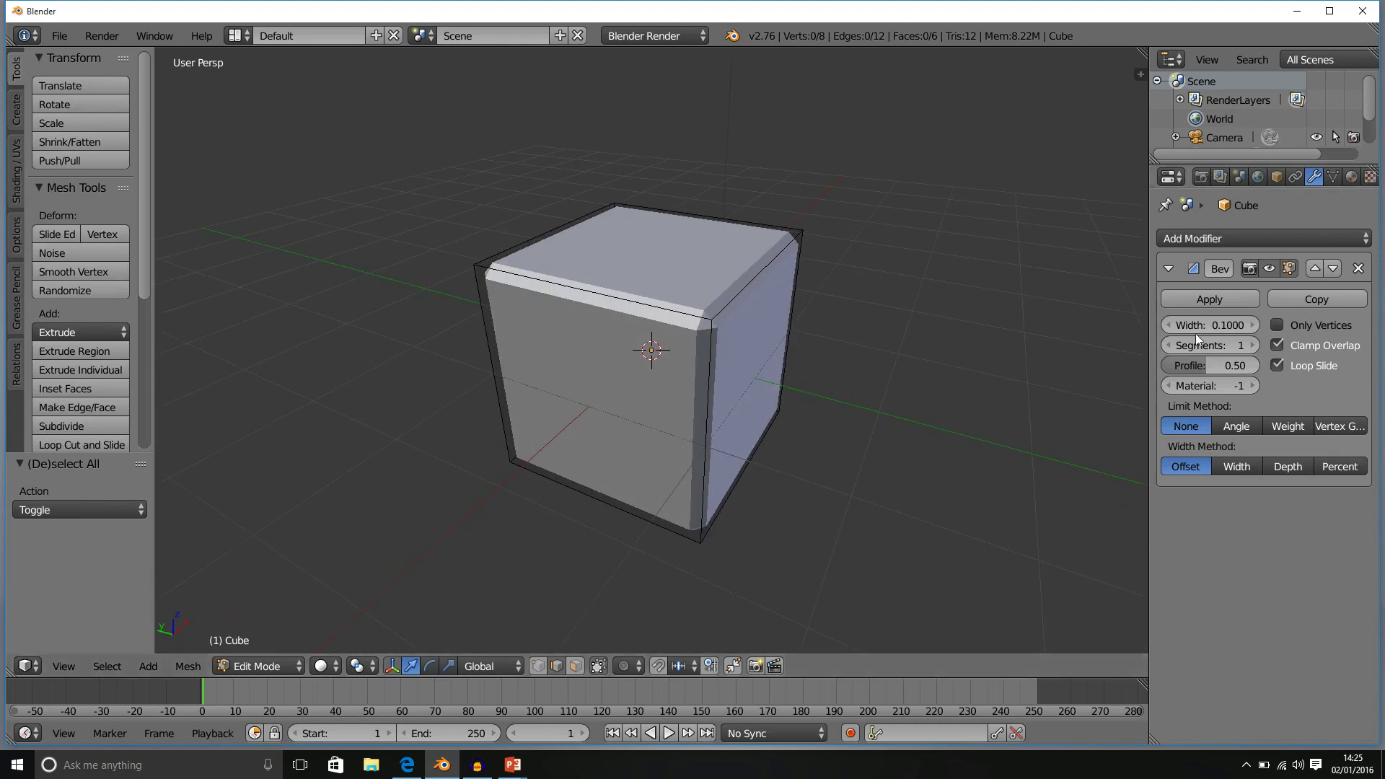
mouse_move(1207, 325)
mouse_down()
mouse_move(1364, 325)
mouse_move(1208, 326)
mouse_up()
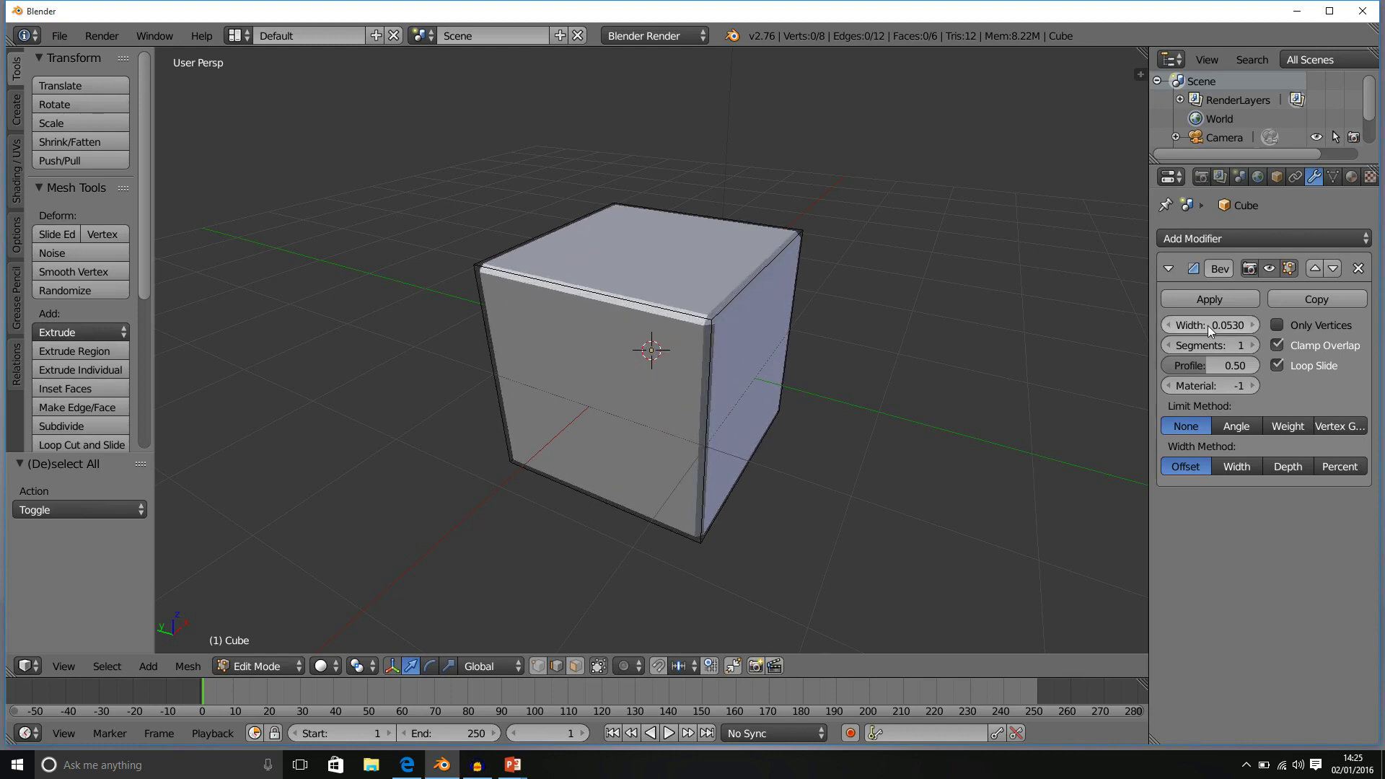
- Set the Bevel modifier to 10 segments and Width 0.2950 for smoothly rounded edges
click(1252, 345)
click(1251, 344)
click(1251, 344)
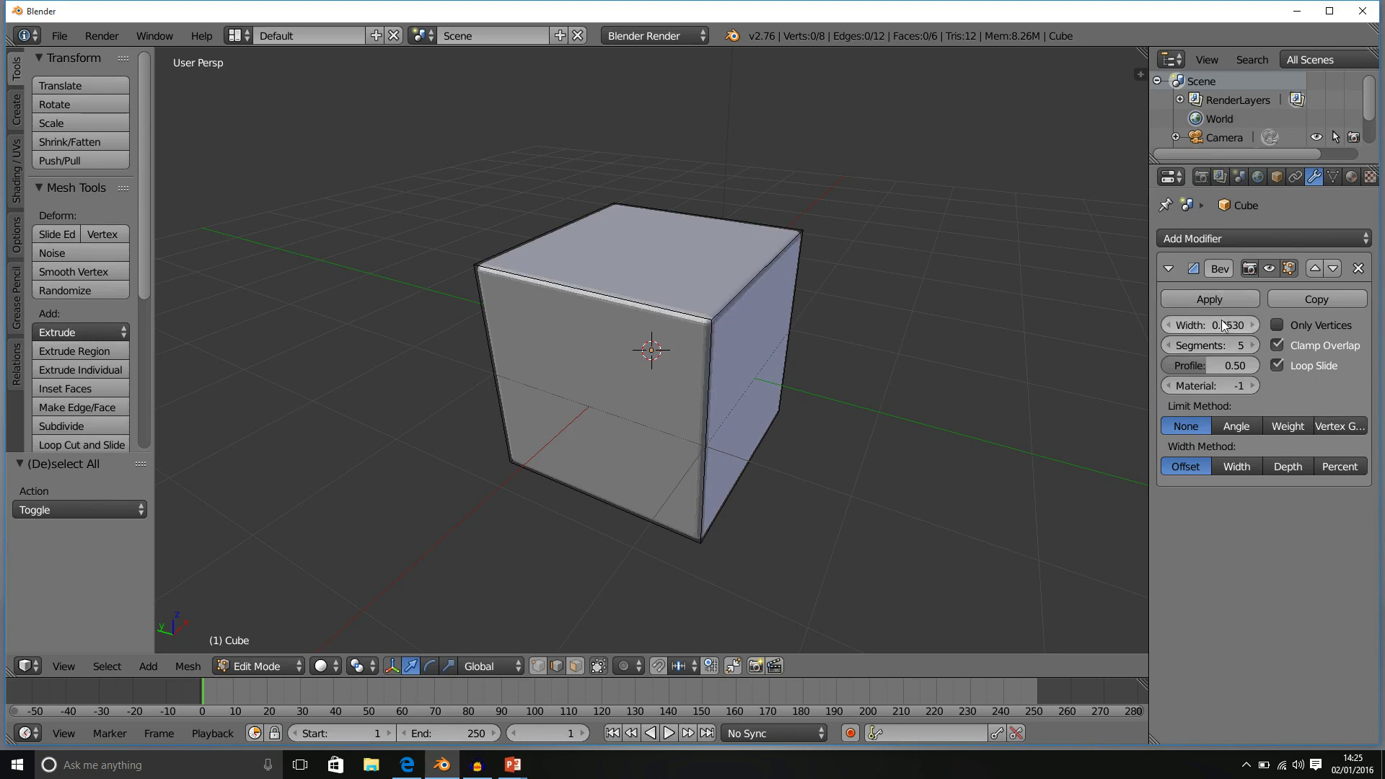
drag(1224, 325, 1302, 325)
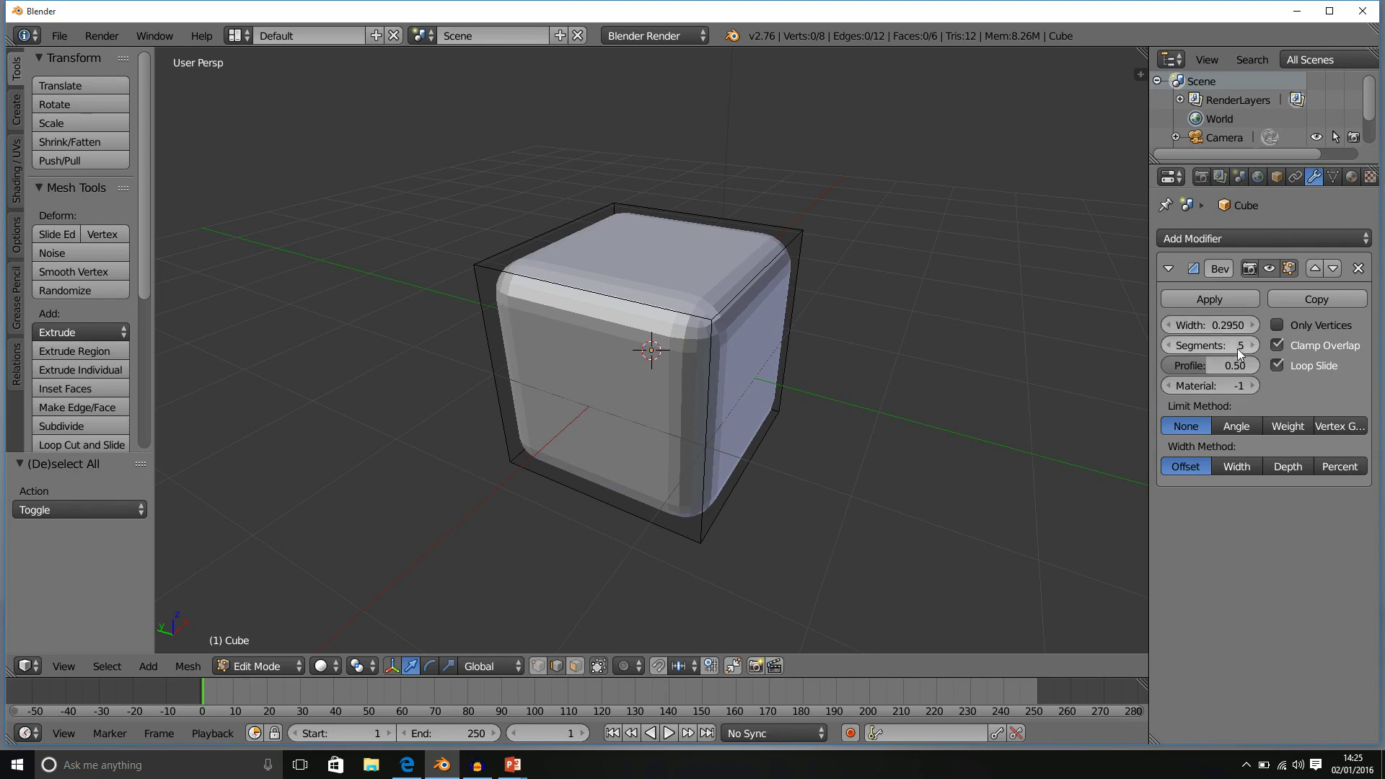
click(1257, 343)
click(1257, 344)
click(1257, 344)
click(1257, 343)
click(1257, 344)
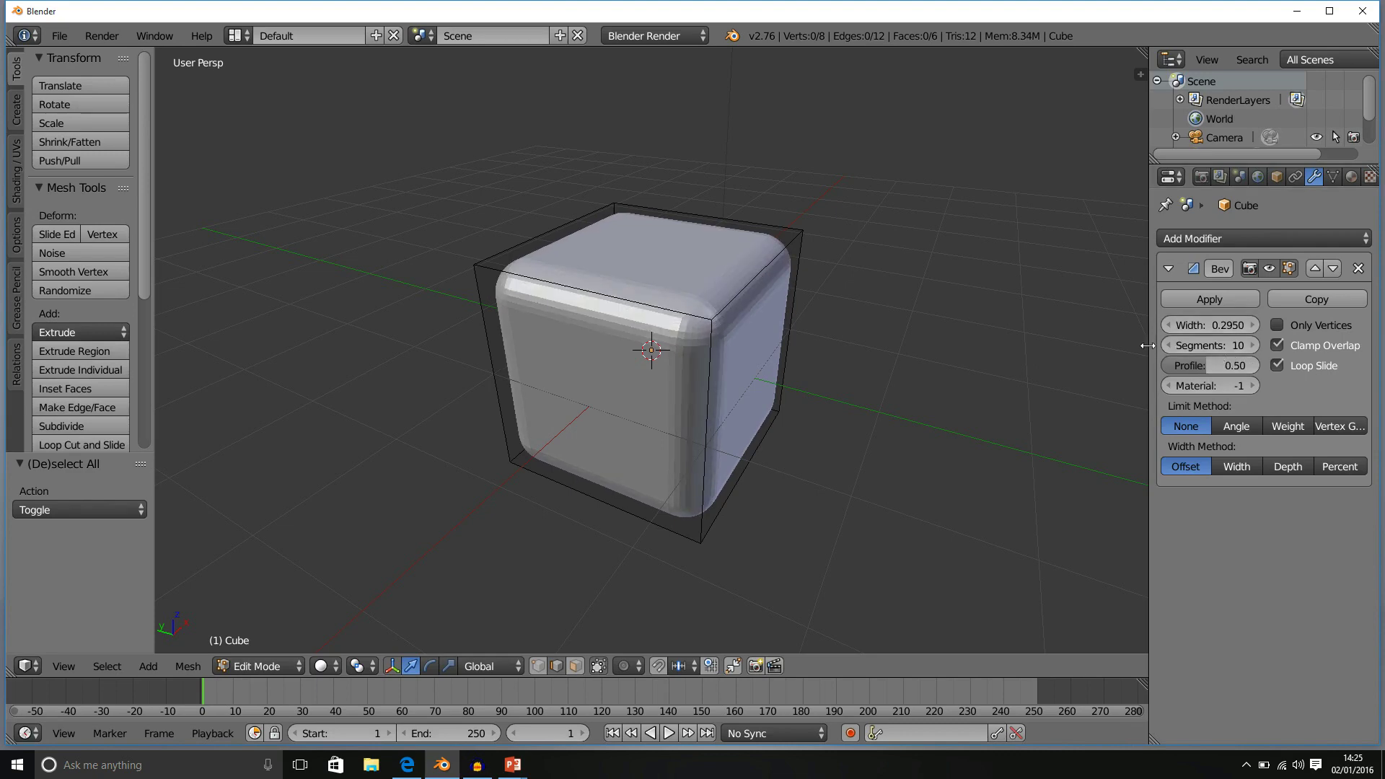
middle_drag(683, 396, 646, 412)
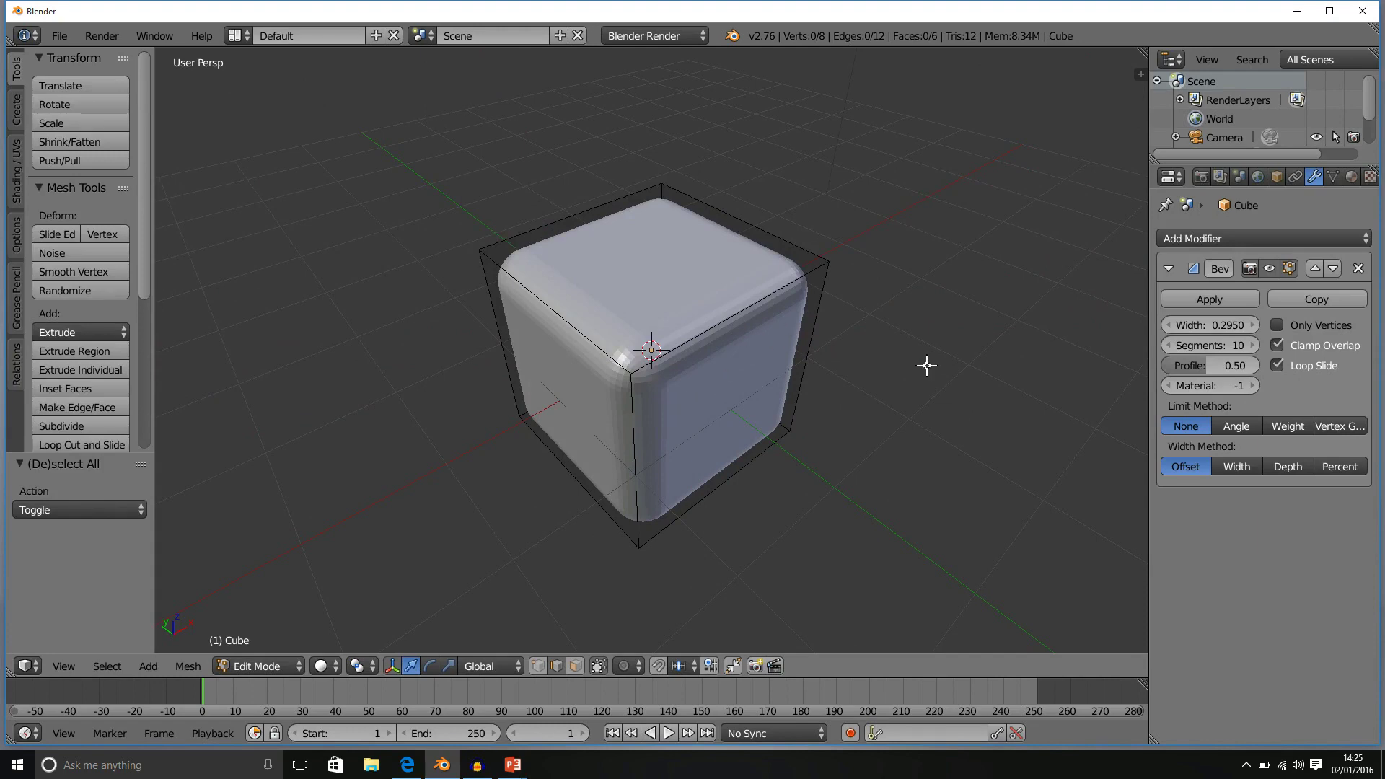
middle_drag(736, 523, 677, 495)
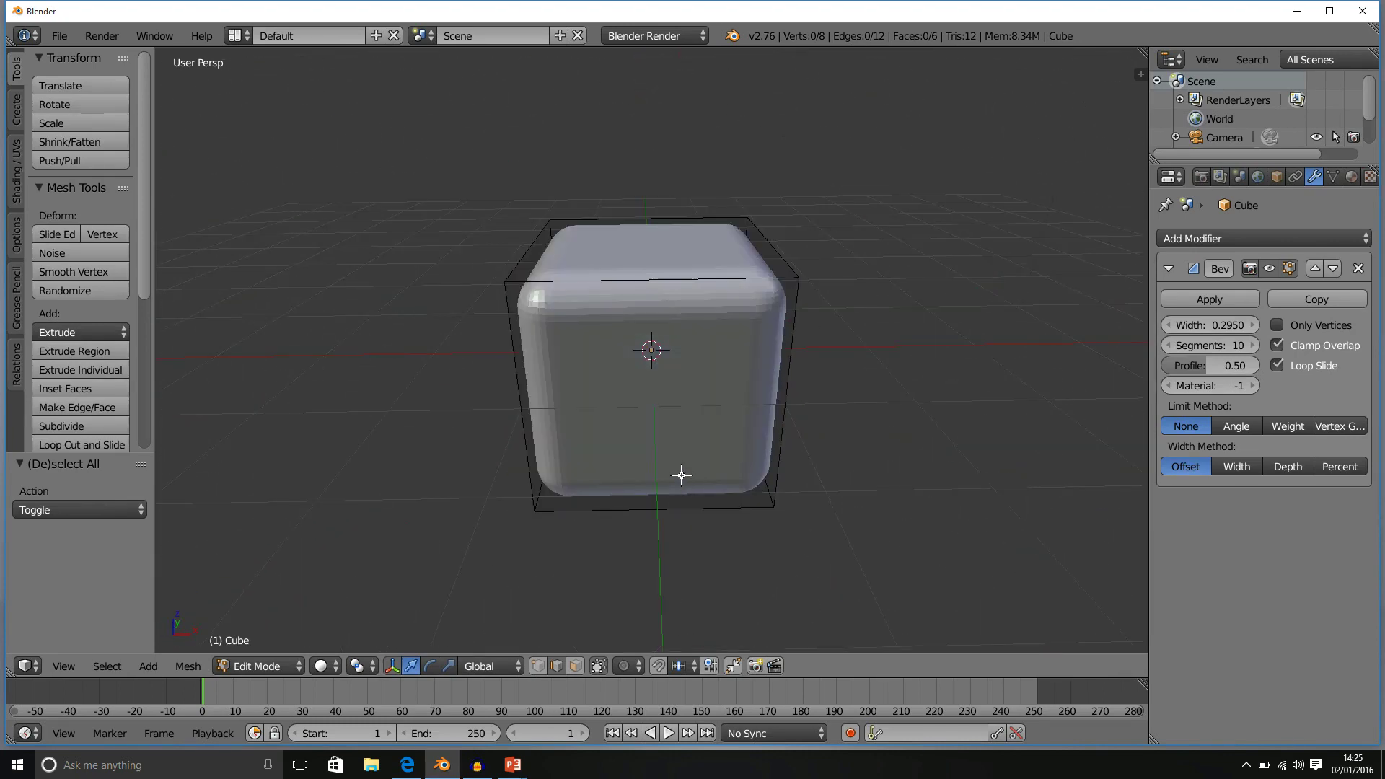